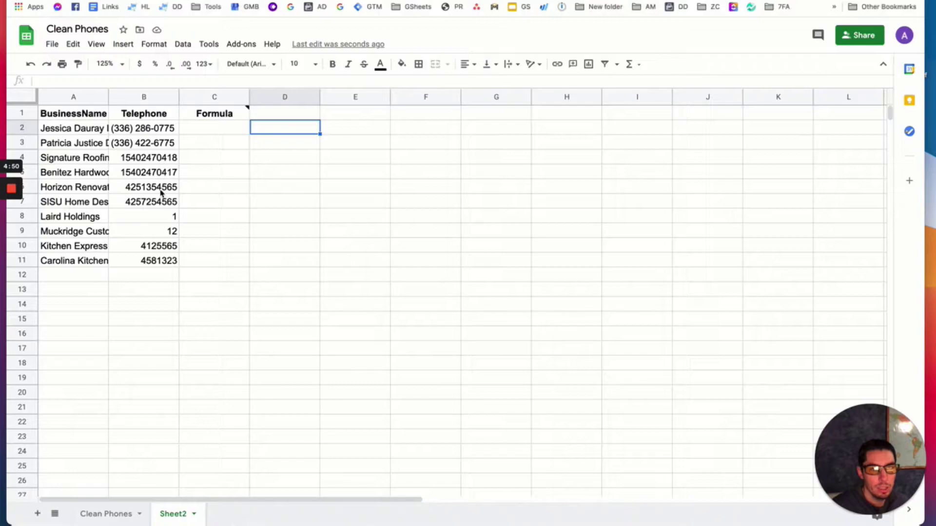
# Examine the different phone number formats and lengths in the Telephone column, from B2 to B11
pyautogui.moveTo(155, 129); pyautogui.dragTo(165, 263)
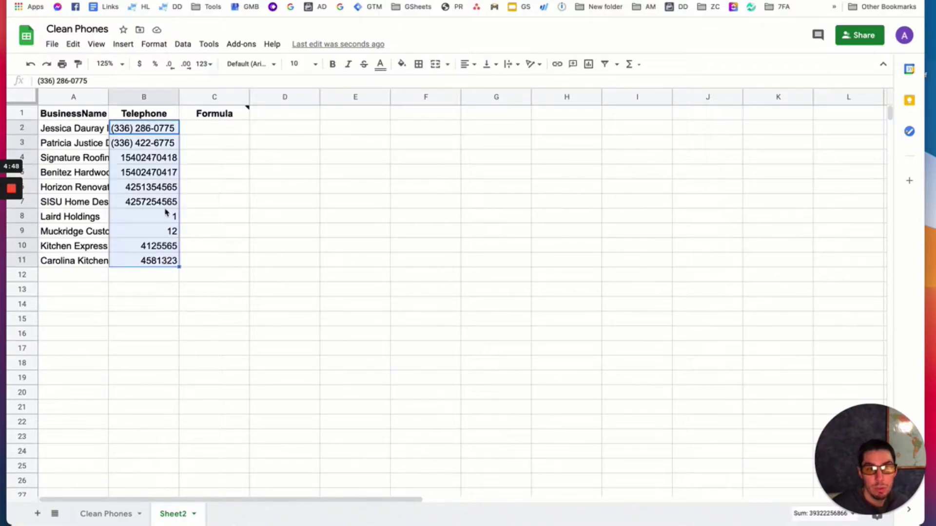
pyautogui.click(179, 337)
pyautogui.moveTo(146, 129); pyautogui.dragTo(159, 209)
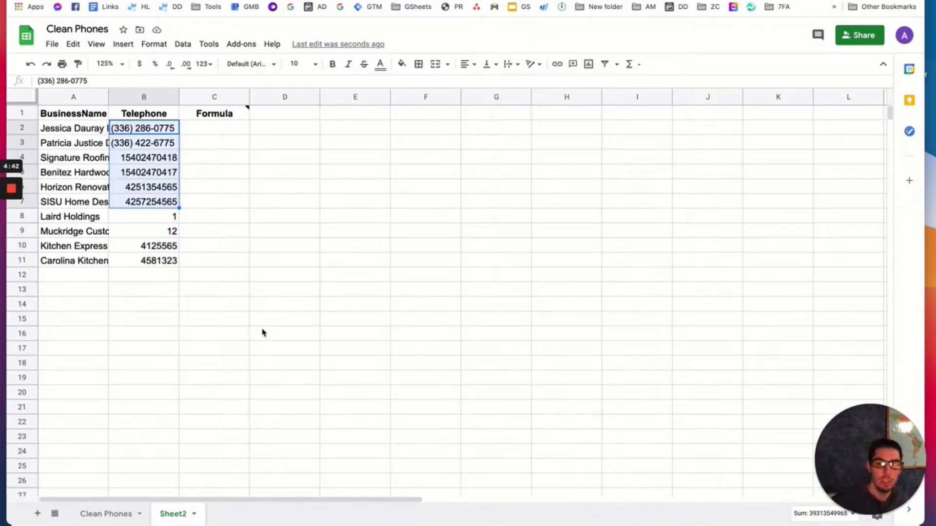
pyautogui.click(160, 216)
pyautogui.click(161, 231)
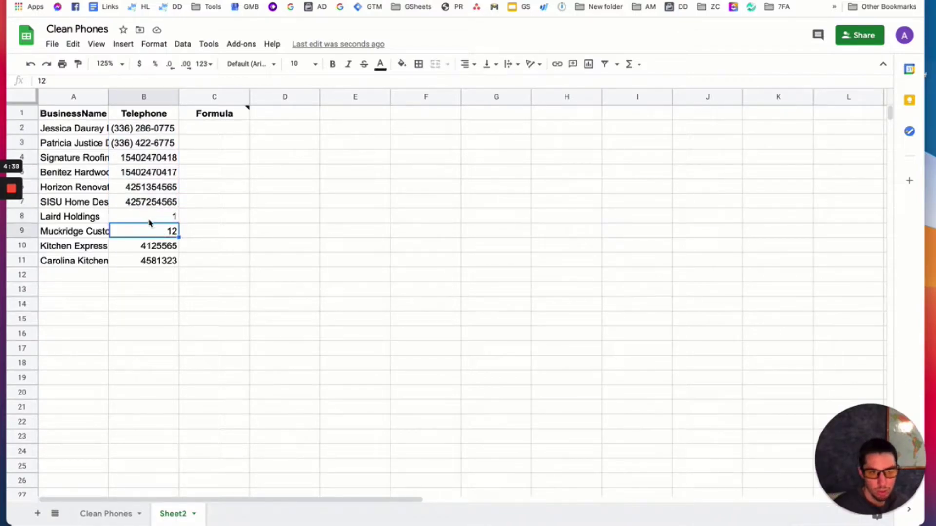
pyautogui.click(142, 292)
pyautogui.moveTo(136, 247); pyautogui.dragTo(139, 273)
pyautogui.click(152, 275)
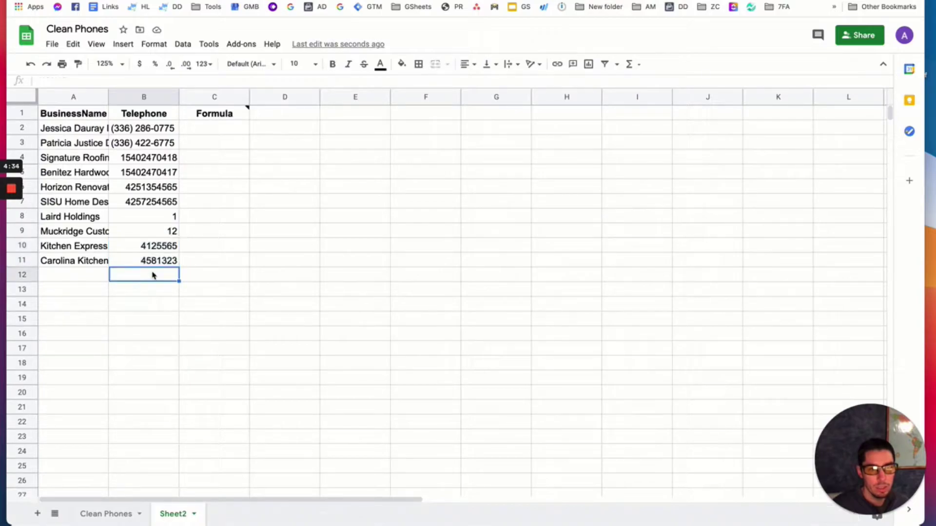
pyautogui.click(135, 130)
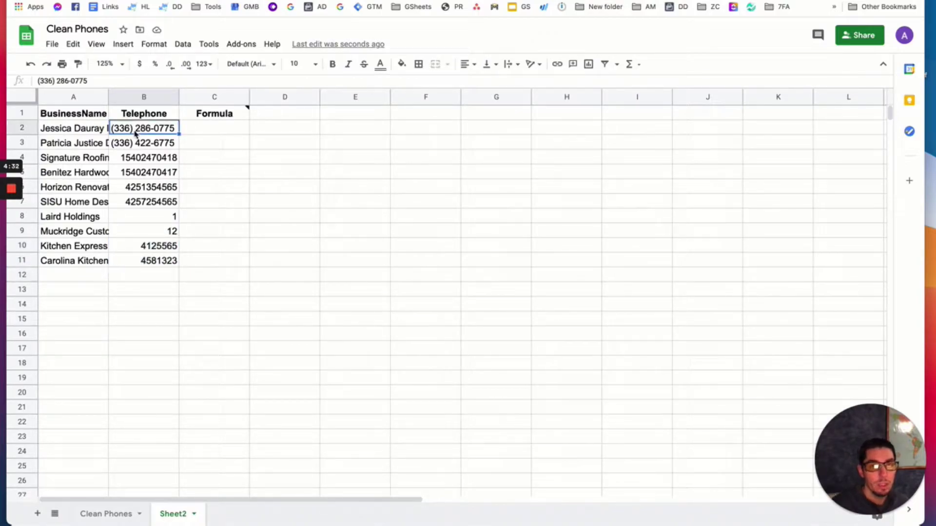
pyautogui.click(140, 145)
pyautogui.click(142, 162)
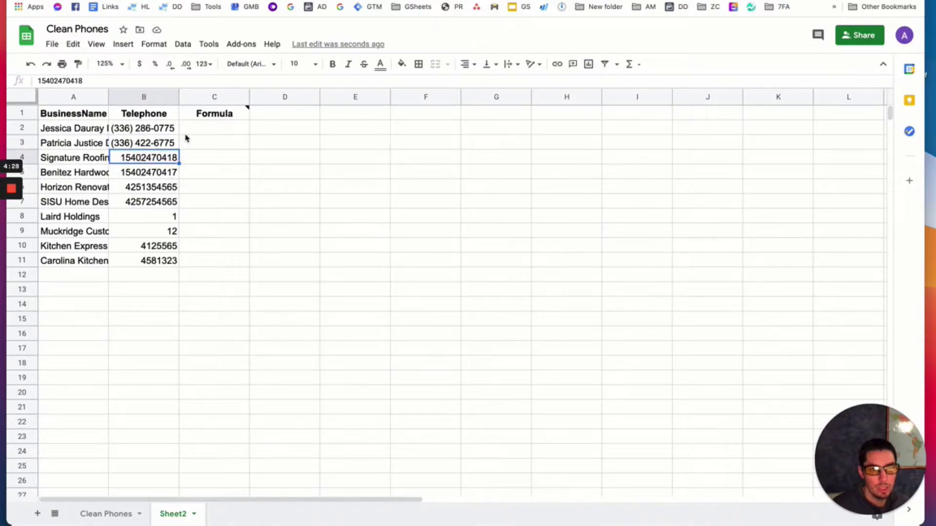
pyautogui.click(135, 134)
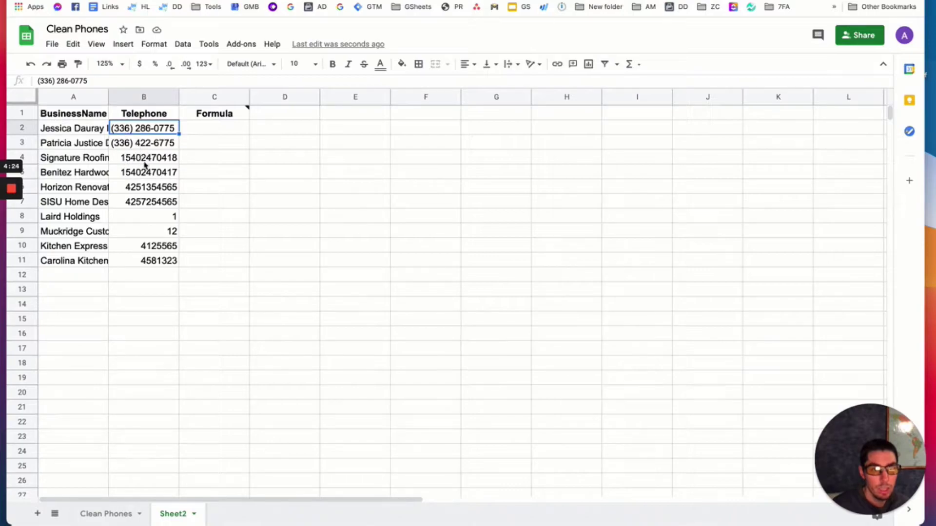
pyautogui.click(139, 163)
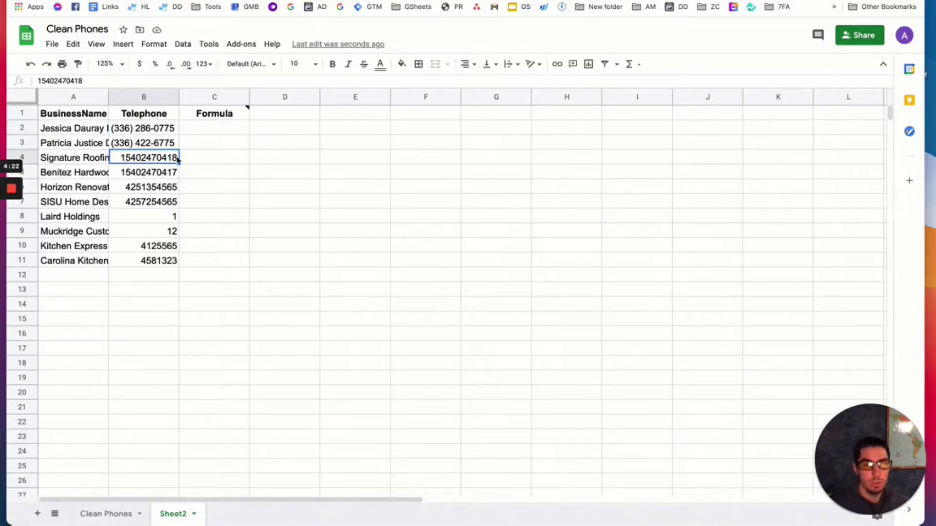
pyautogui.click(127, 135)
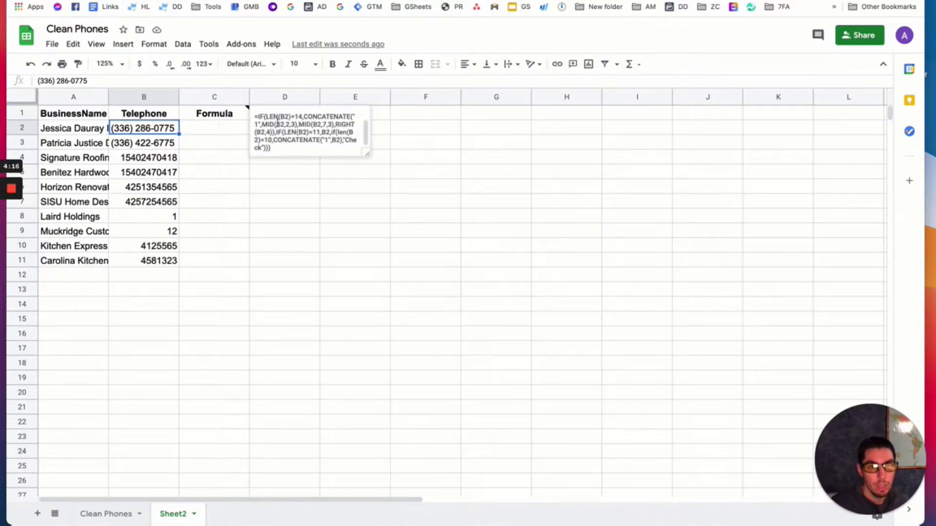
# Enter a LEN formula in cell D2 that counts the characters of the phone number in B2
pyautogui.click(220, 133)
pyautogui.click(295, 131)
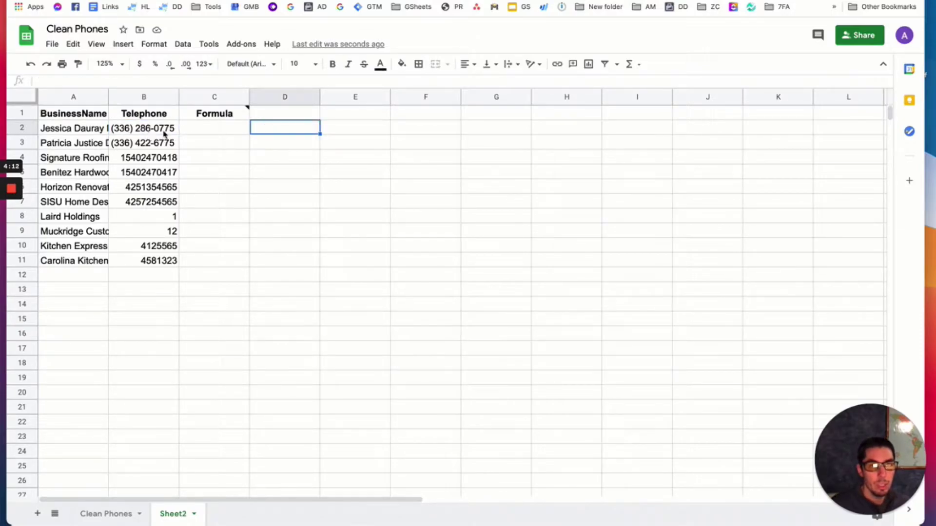
pyautogui.write('=len')
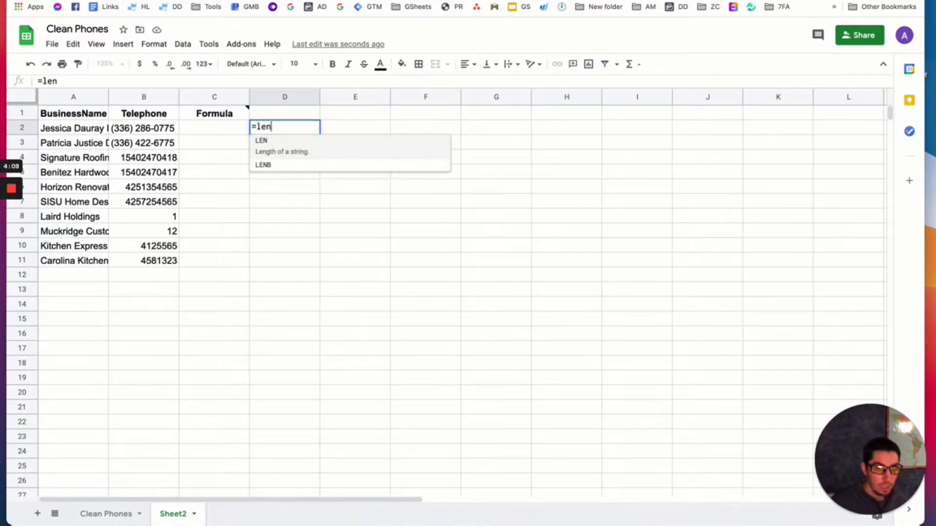
pyautogui.write('(')
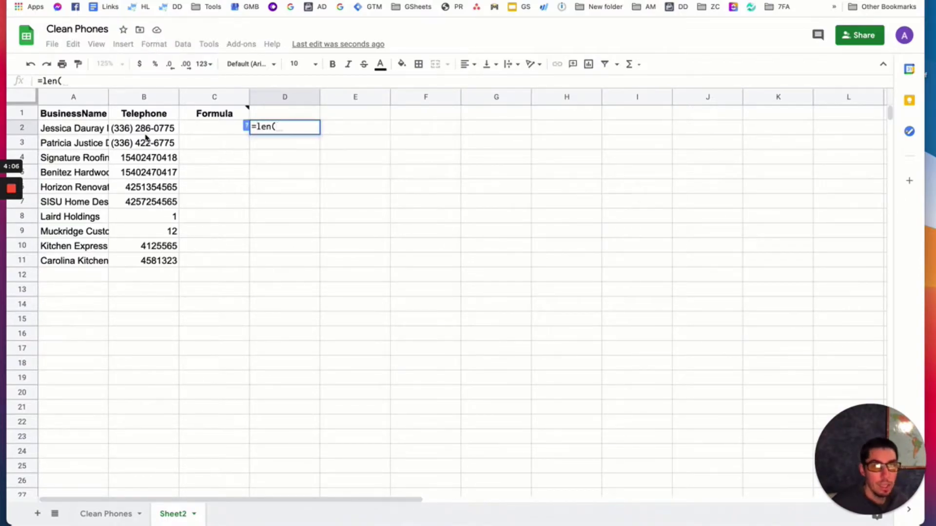
pyautogui.click(144, 132)
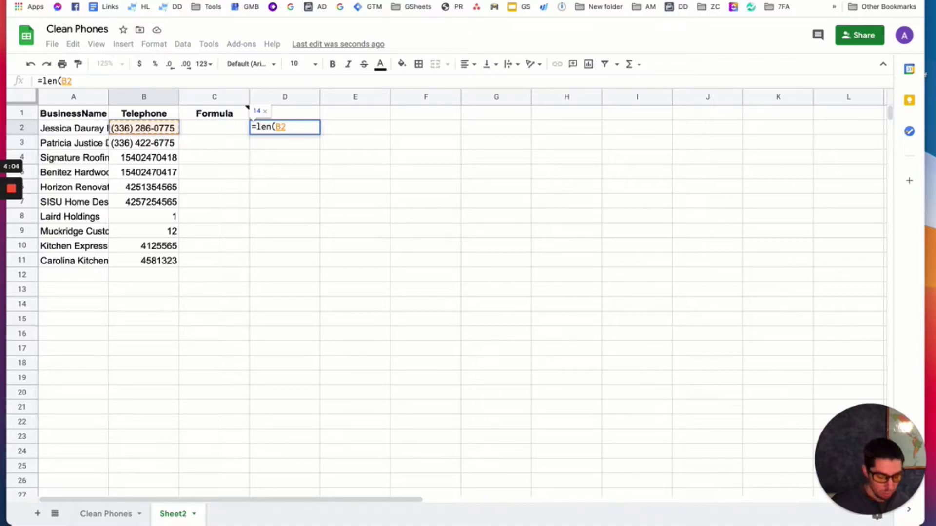
pyautogui.press('Return')
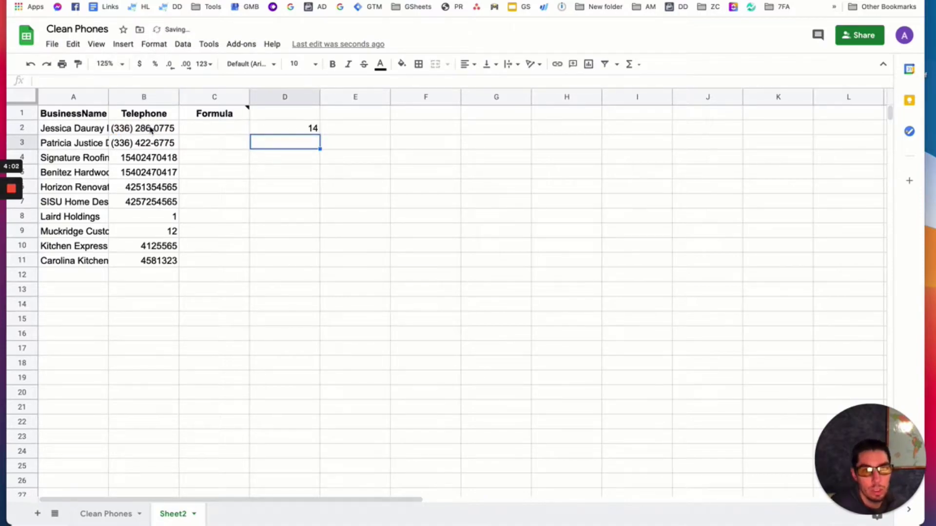
# Fill the LEN formula from D2 down through D11
pyautogui.click(315, 130)
pyautogui.moveTo(320, 134); pyautogui.dragTo(322, 261)
pyautogui.click(268, 292)
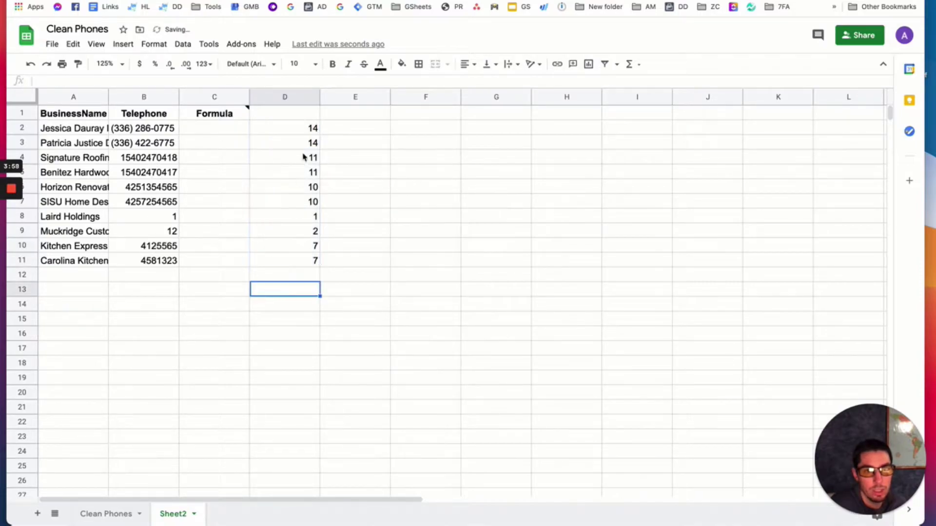
# Compare the character counts in column D with the phone number formats in column B
pyautogui.moveTo(299, 130); pyautogui.dragTo(296, 202)
pyautogui.click(345, 207)
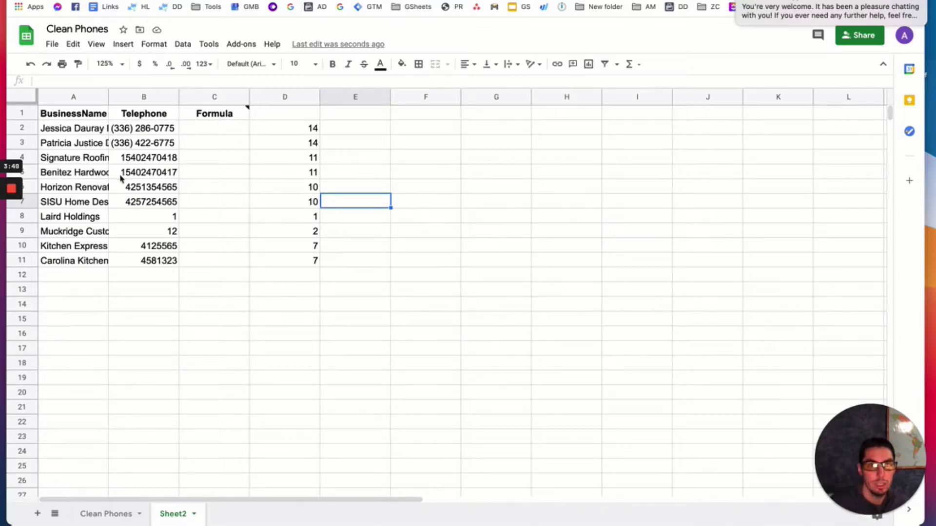
pyautogui.click(133, 128)
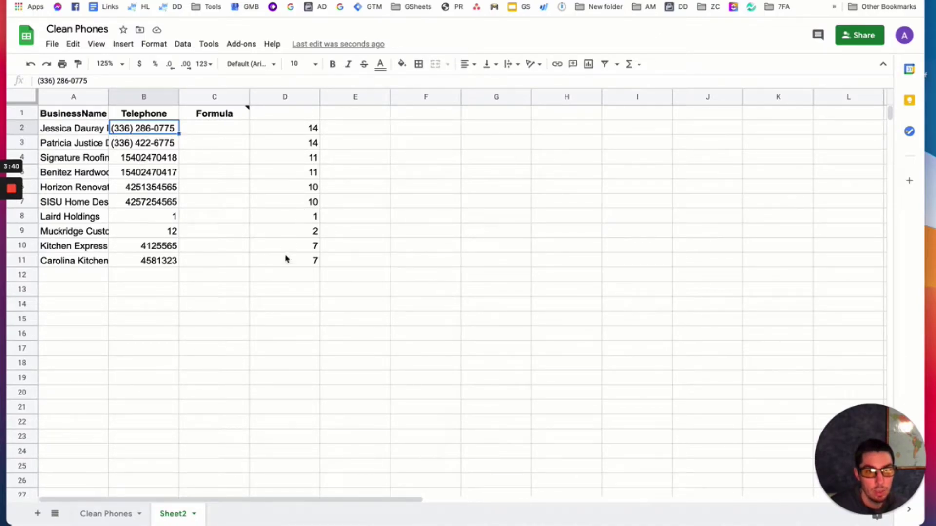
pyautogui.click(304, 289)
pyautogui.click(293, 131)
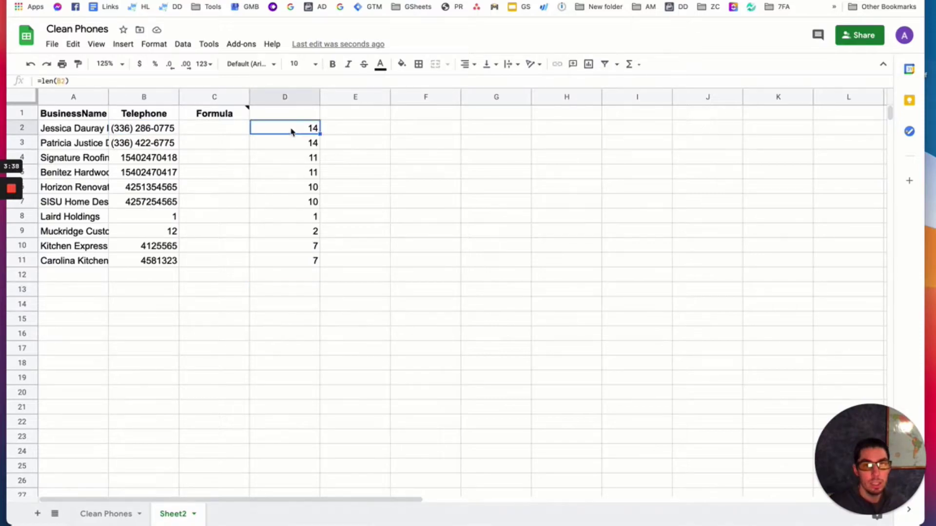
pyautogui.click(366, 130)
pyautogui.click(140, 131)
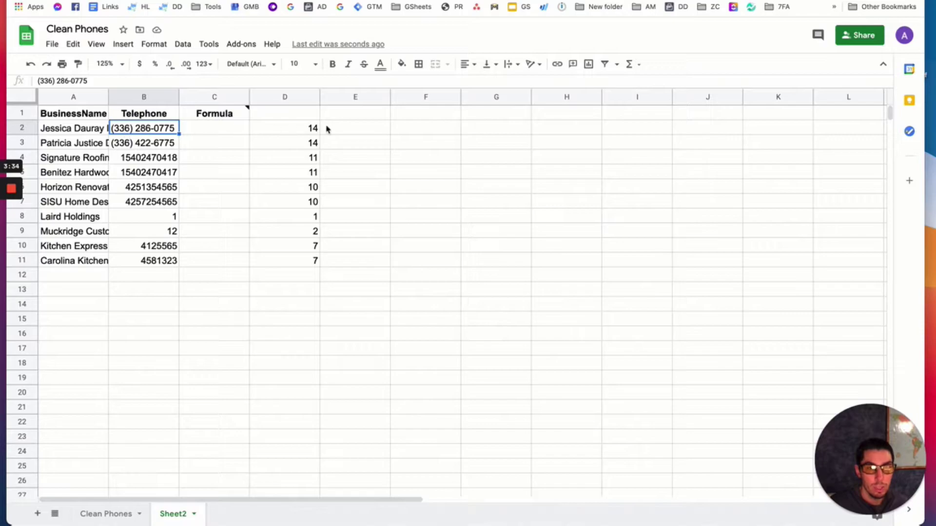
# Enter =mid(B2,2,3) in cell E2 to extract the area code from the phone number in B2
pyautogui.click(349, 129)
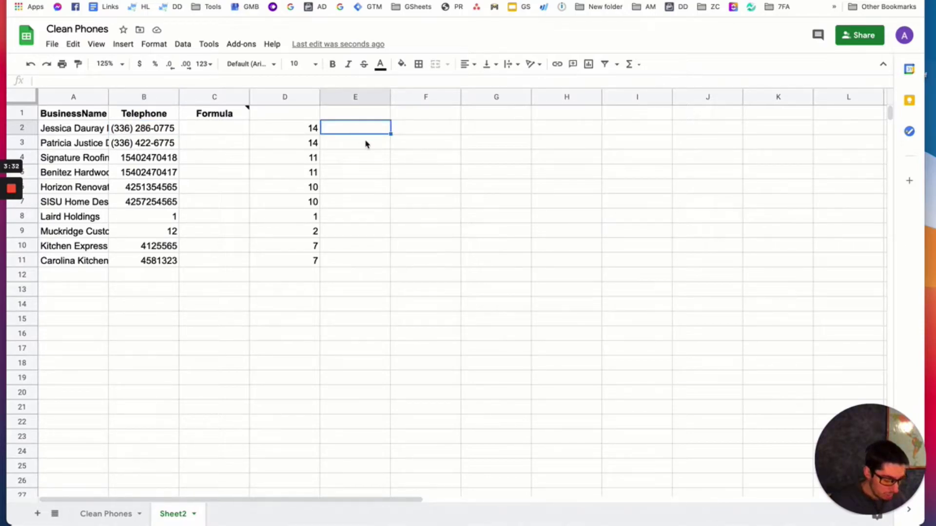
pyautogui.write('=mid(')
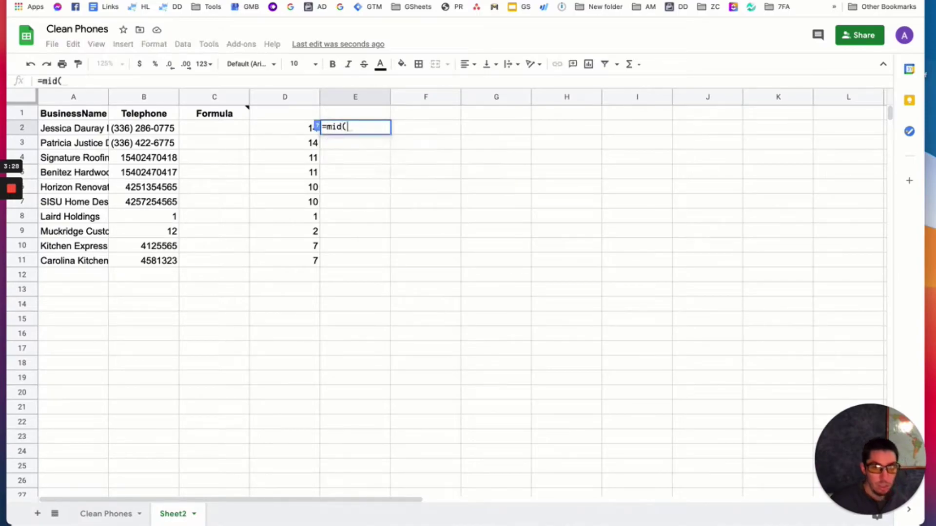
pyautogui.click(139, 131)
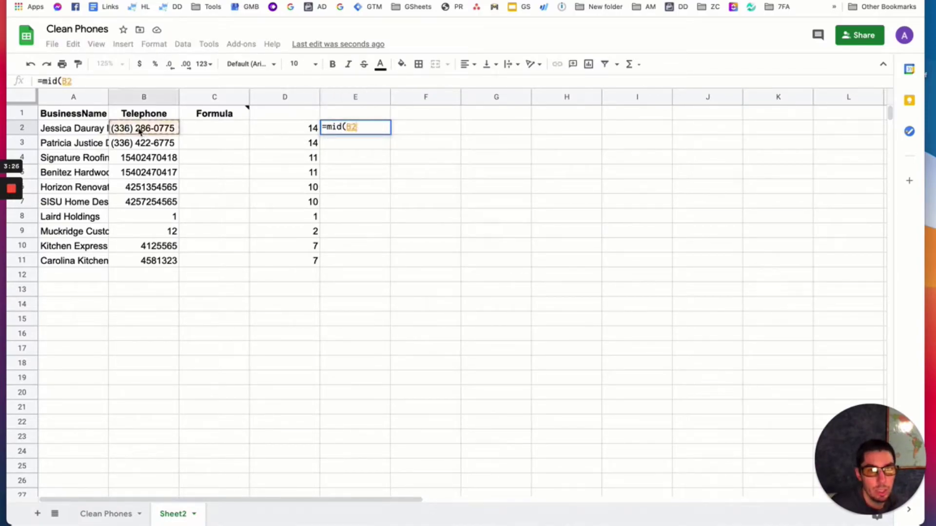
pyautogui.write(',')
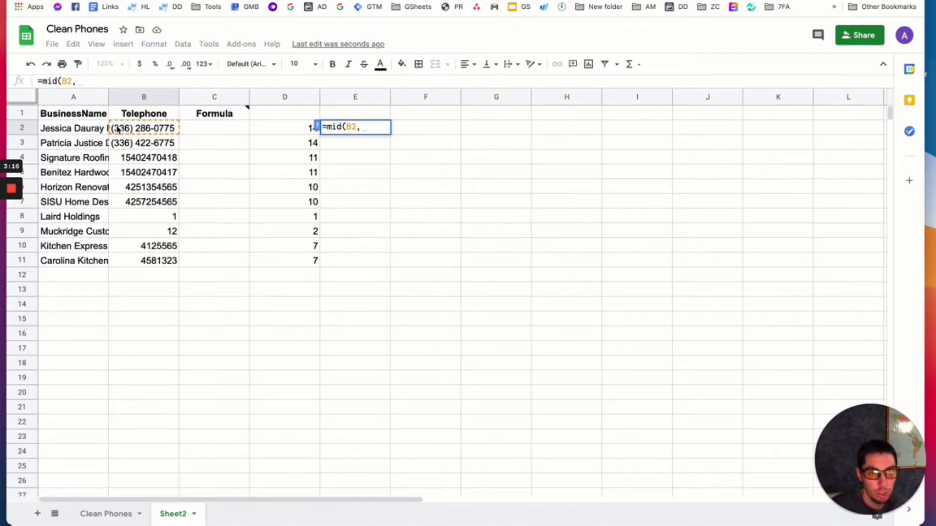
pyautogui.write('2')
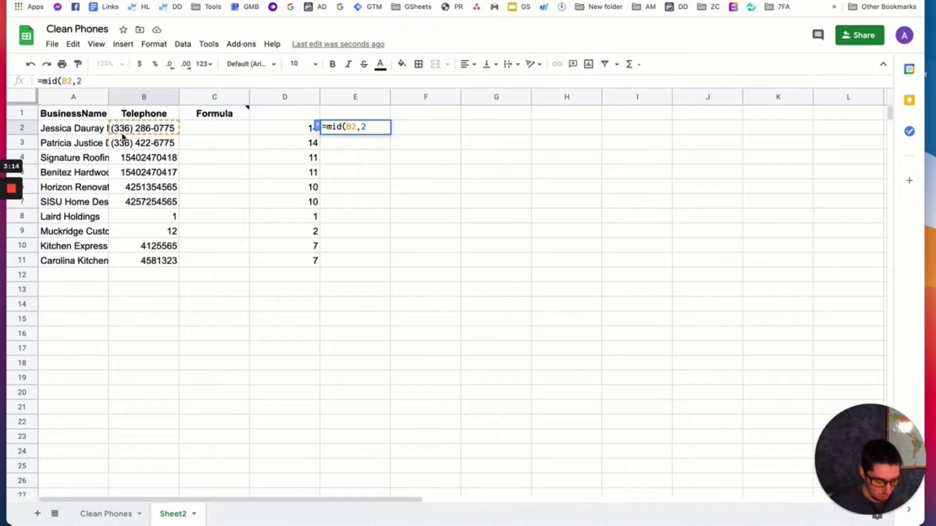
pyautogui.write(',')
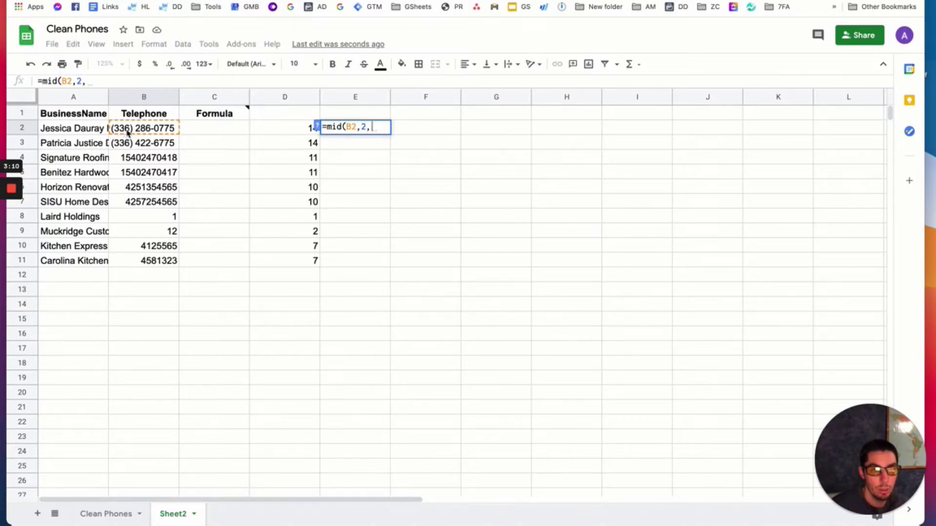
pyautogui.write('3)')
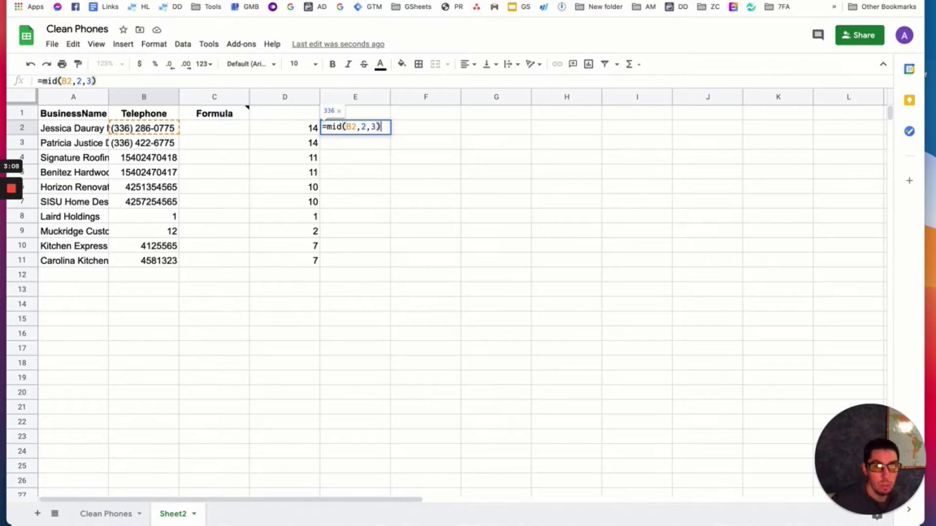
pyautogui.press('Return')
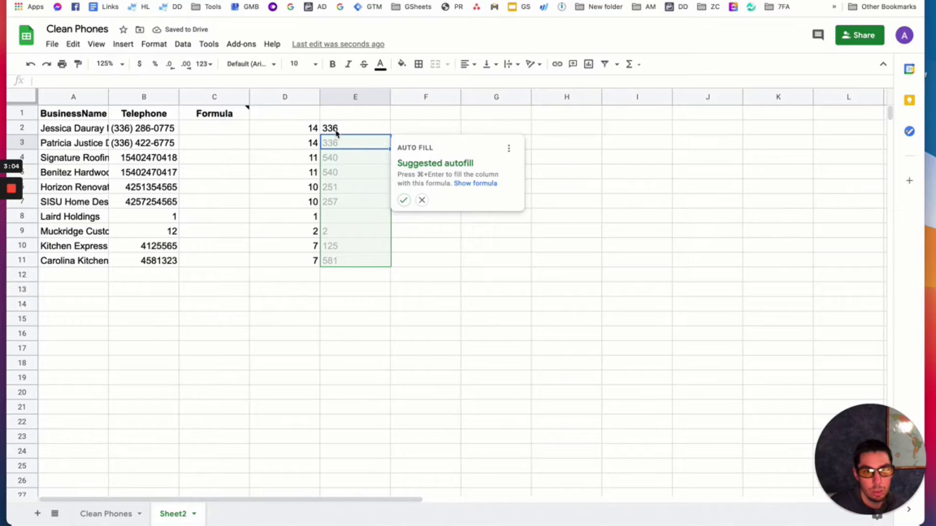
# Accept the suggested autofill to apply the MID formula through E11, and check the copied formulas in several rows
pyautogui.click(404, 200)
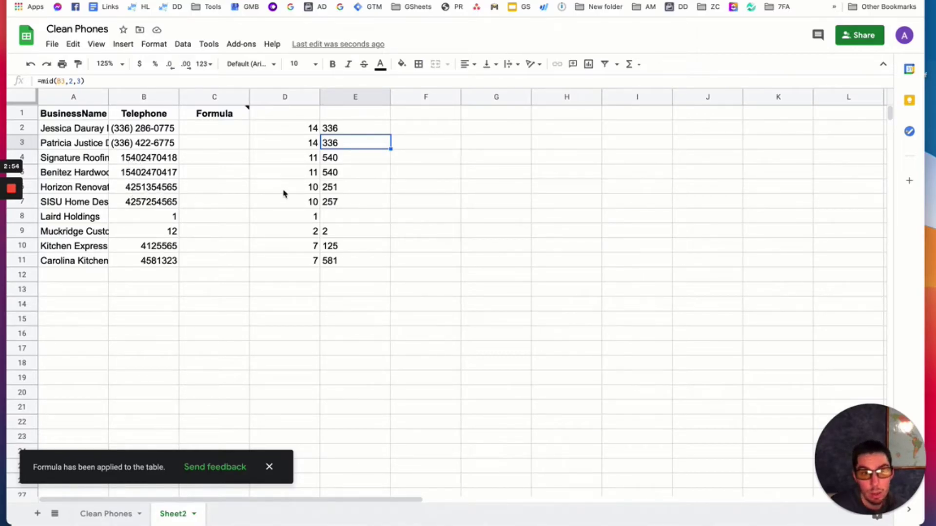
pyautogui.click(332, 193)
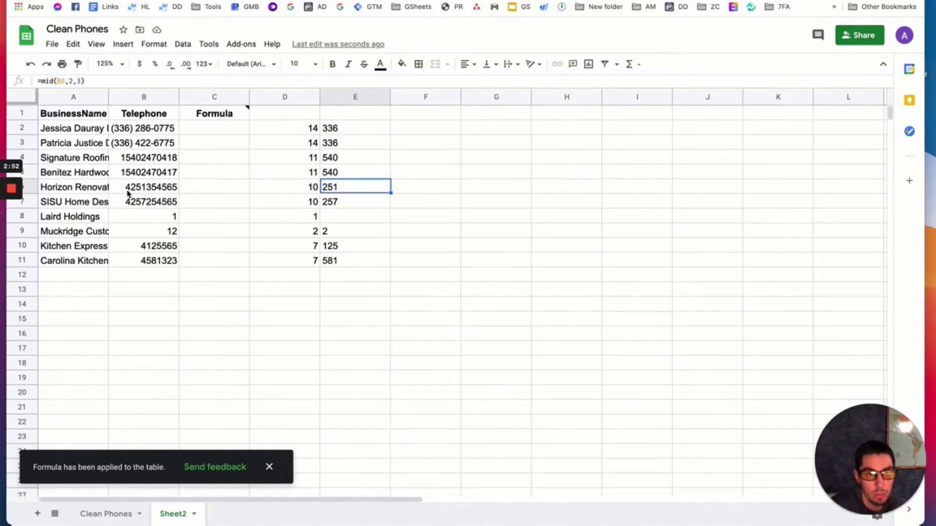
pyautogui.click(332, 161)
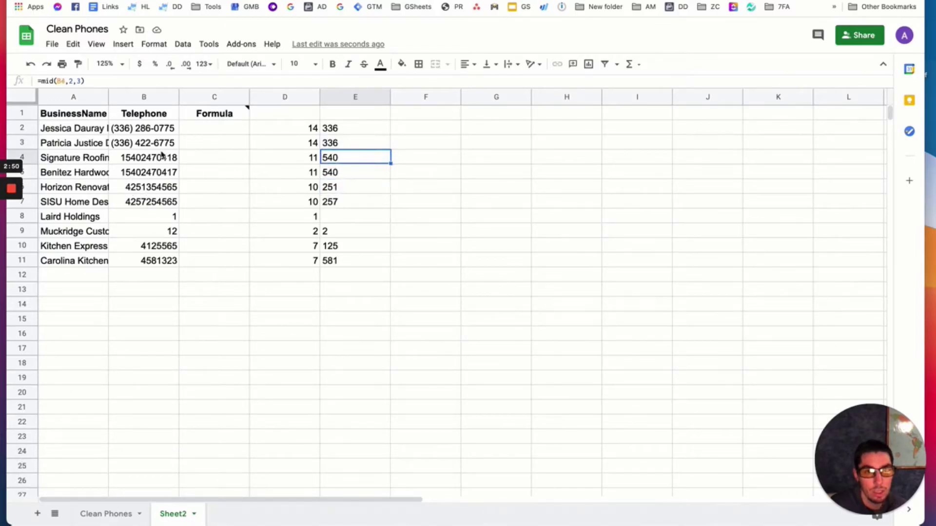
pyautogui.click(350, 134)
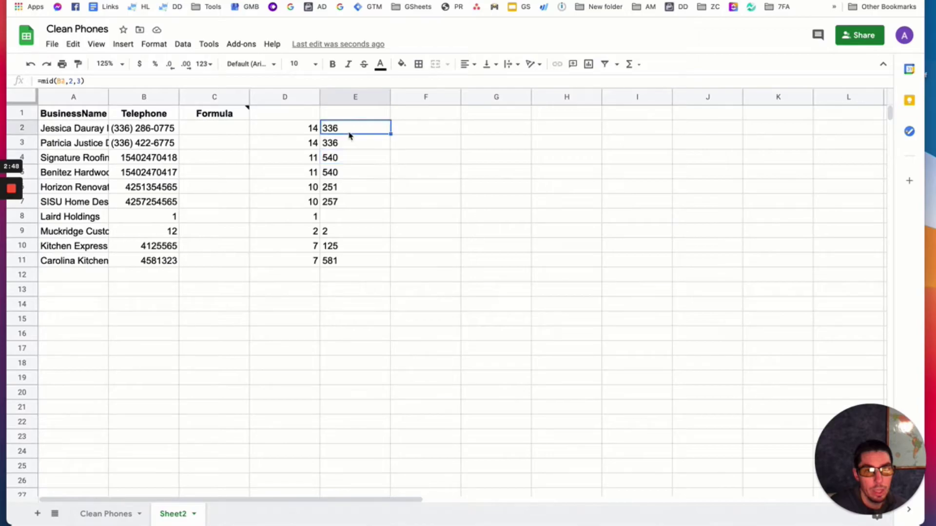
# Enter =mid(B2,7,3) in F2 to extract the middle three digits, and accept the suggested autofill through F11
pyautogui.click(416, 133)
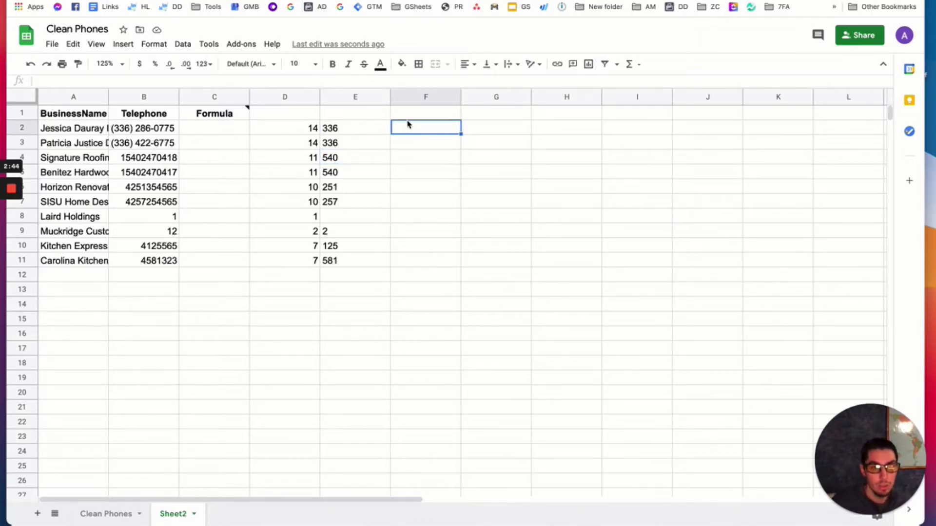
pyautogui.write('=mid(')
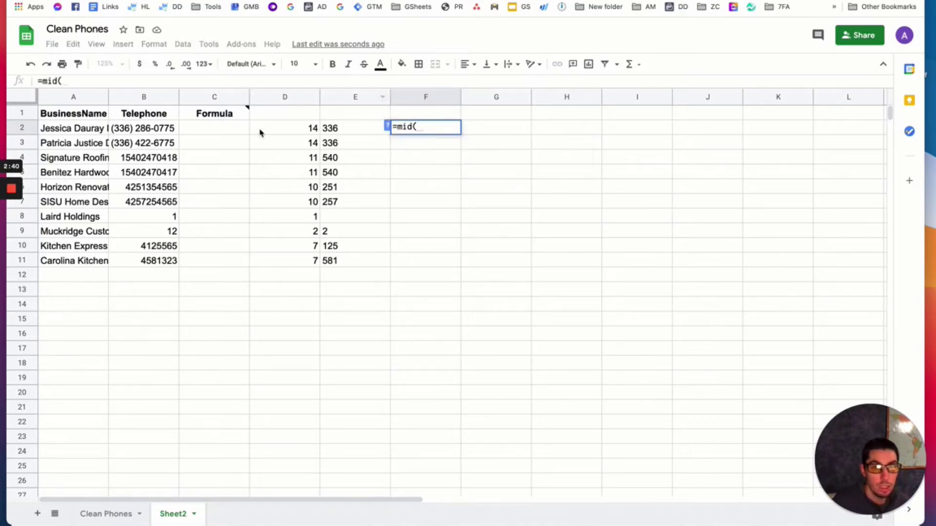
pyautogui.click(139, 132)
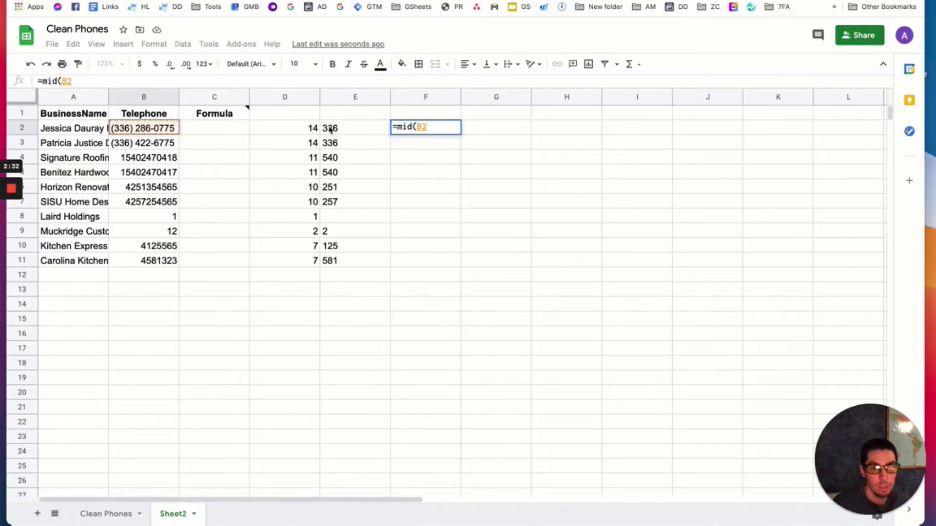
pyautogui.write(',7')
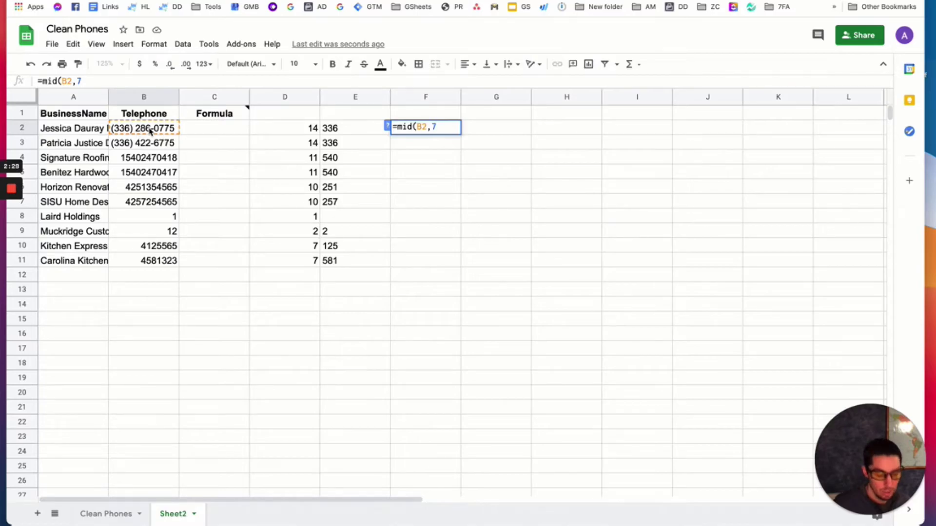
pyautogui.write(',')
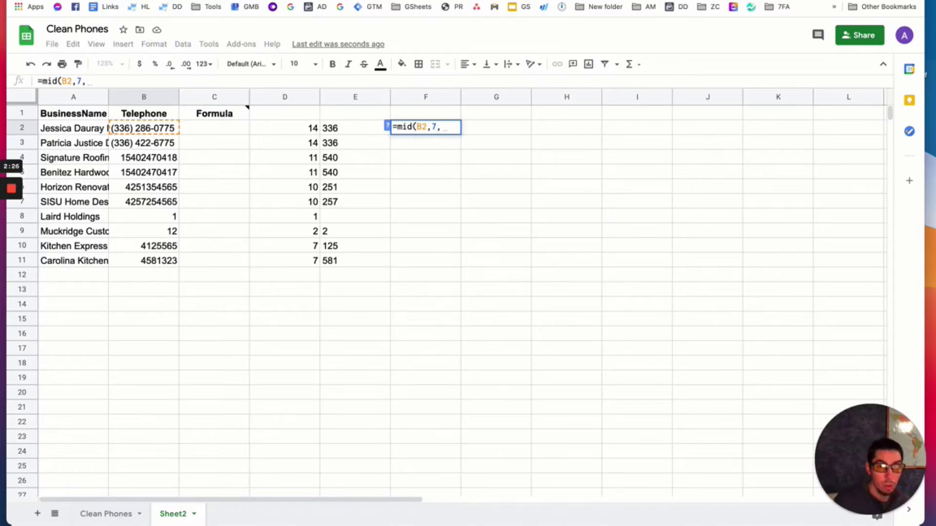
pyautogui.write('3')
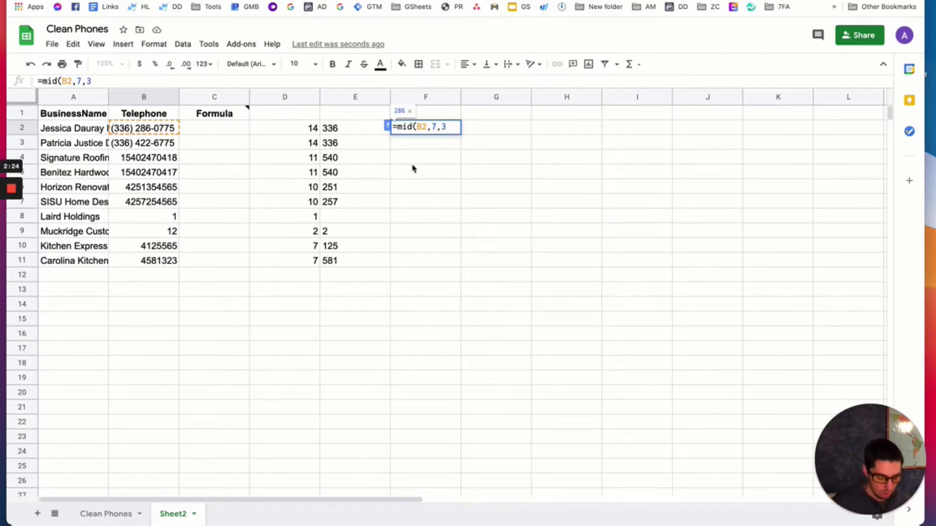
pyautogui.press('Return')
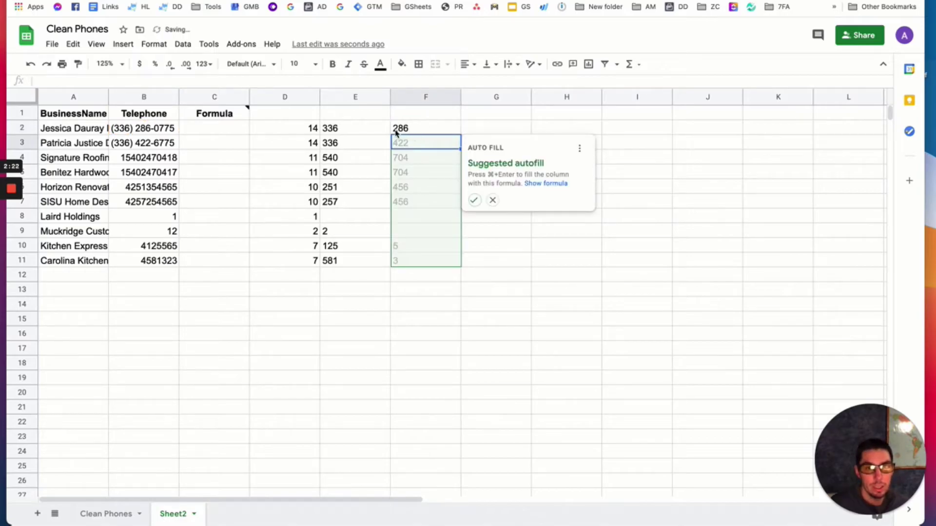
pyautogui.click(474, 200)
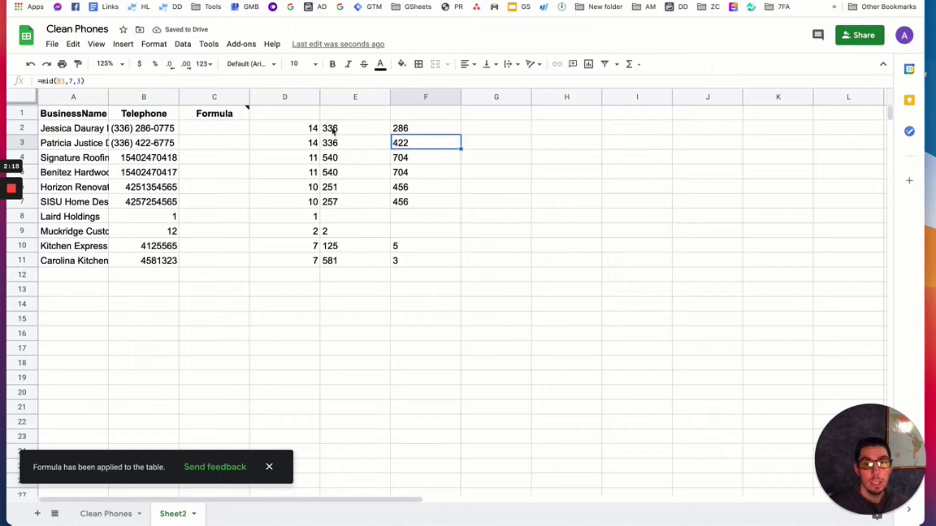
# Enter =right(B2,4) in G2 to extract the last four digits, and accept the suggested autofill through G11
pyautogui.click(495, 128)
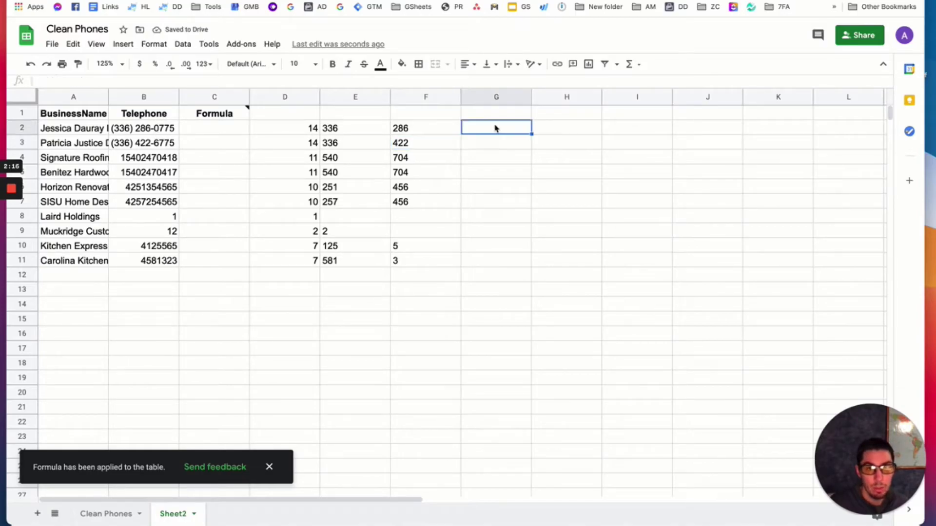
pyautogui.write('=mid')
pyautogui.press('BackSpace')
pyautogui.press('BackSpace')
pyautogui.press('BackSpace')
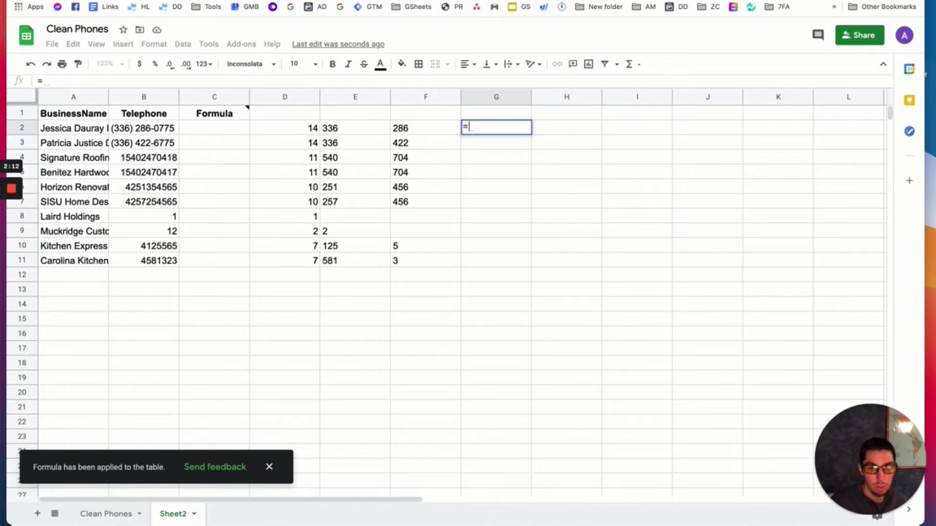
pyautogui.write('right(')
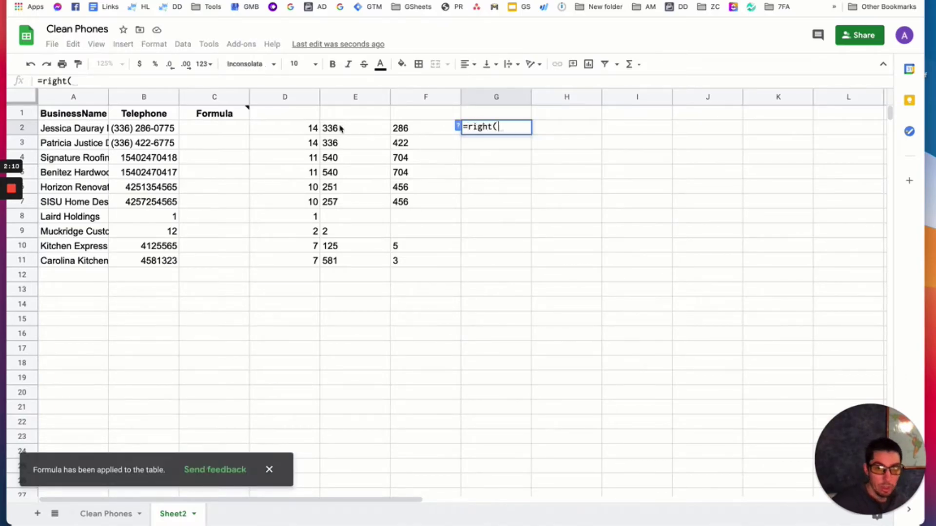
pyautogui.click(150, 133)
pyautogui.write('.')
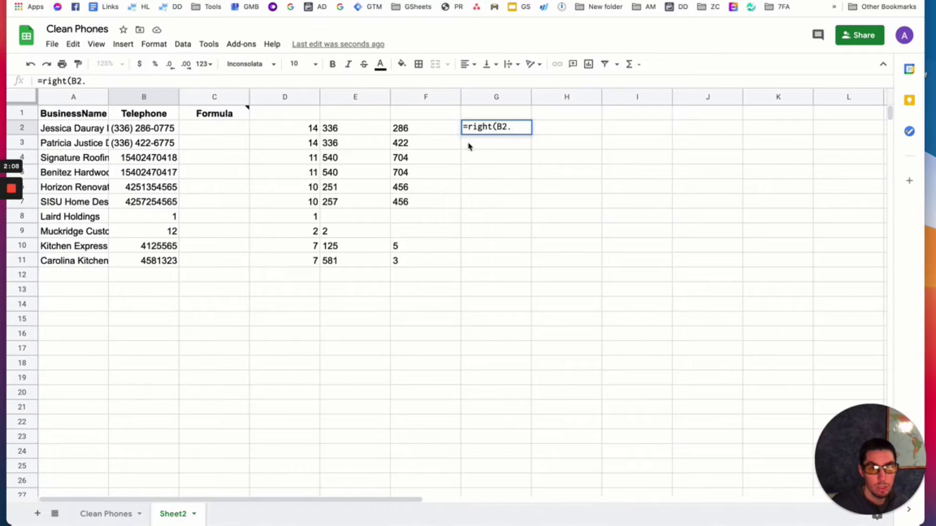
pyautogui.press('BackSpace')
pyautogui.write(',')
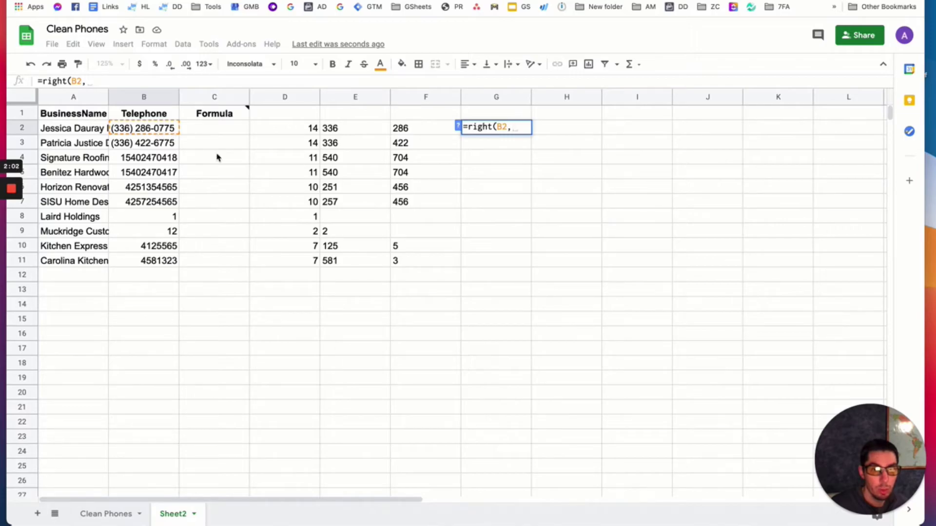
pyautogui.write('4')
pyautogui.press('Return')
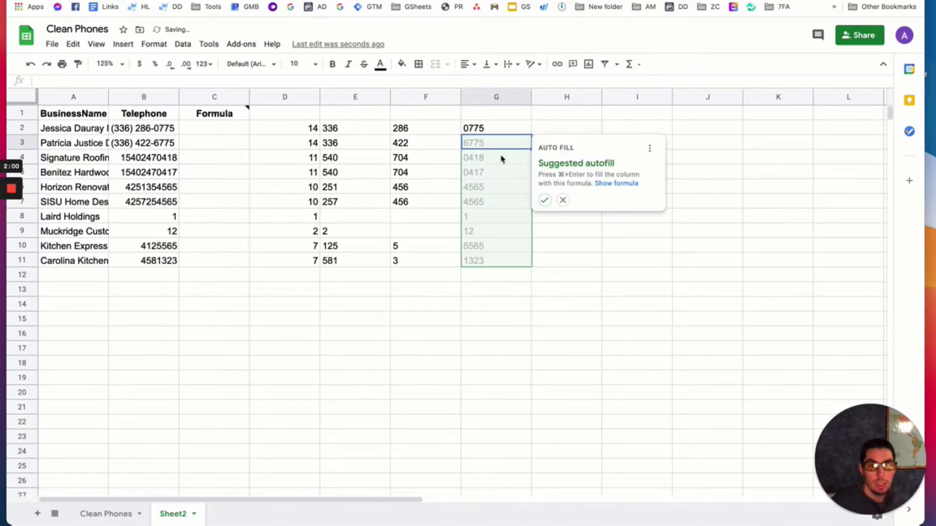
pyautogui.click(544, 199)
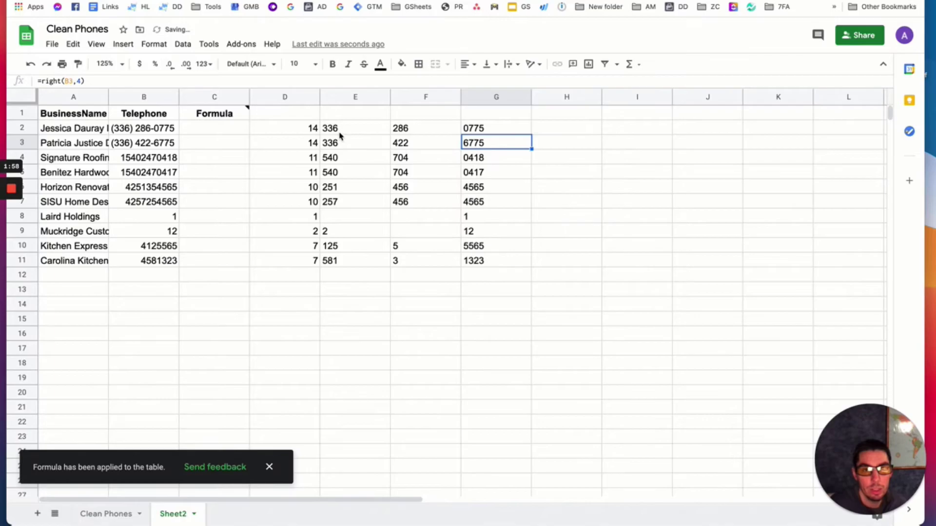
# Review the extraction formulas in E2, F2 and G2, and start a CONCATENATE formula in H2 with "1" as its first argument
pyautogui.click(359, 127)
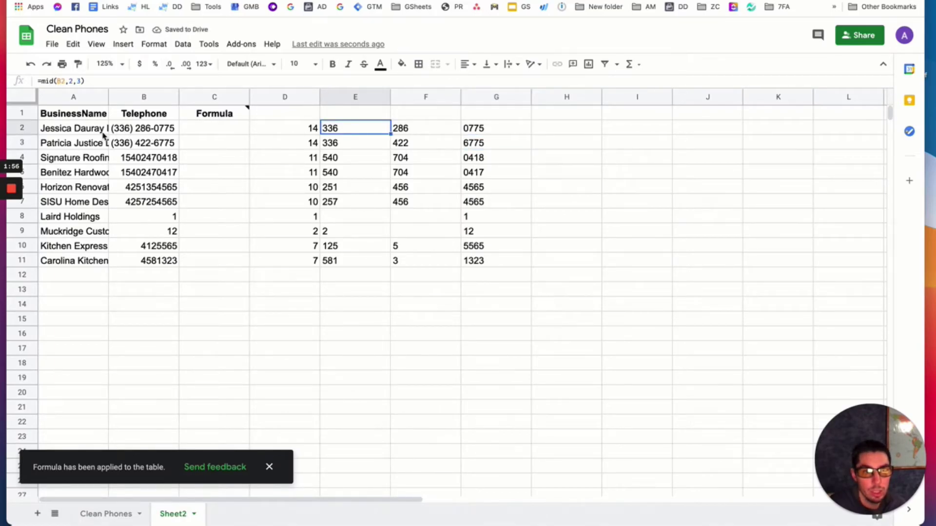
pyautogui.click(419, 131)
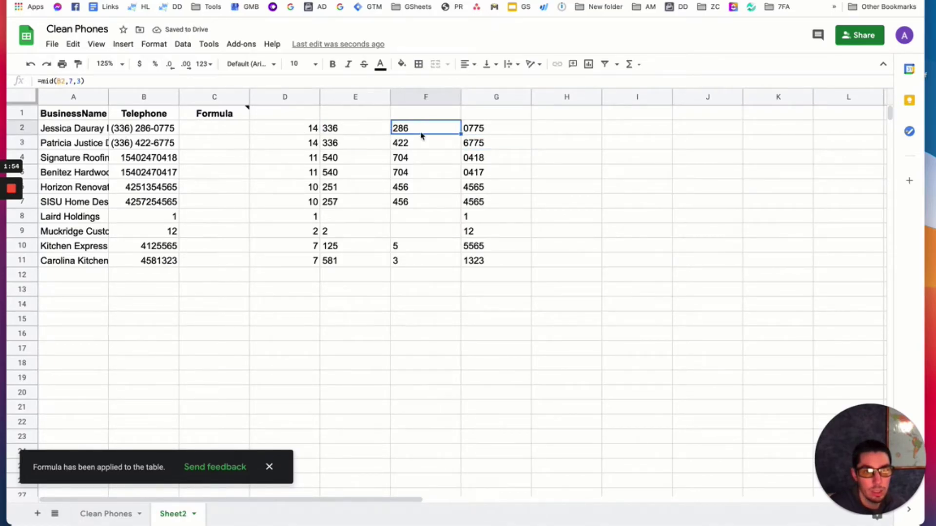
pyautogui.click(484, 129)
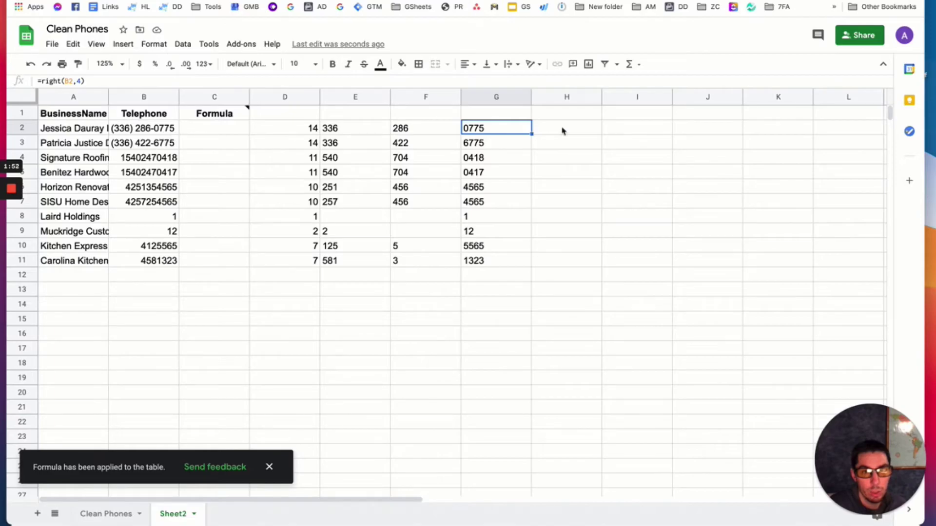
pyautogui.click(575, 130)
pyautogui.write('=conc')
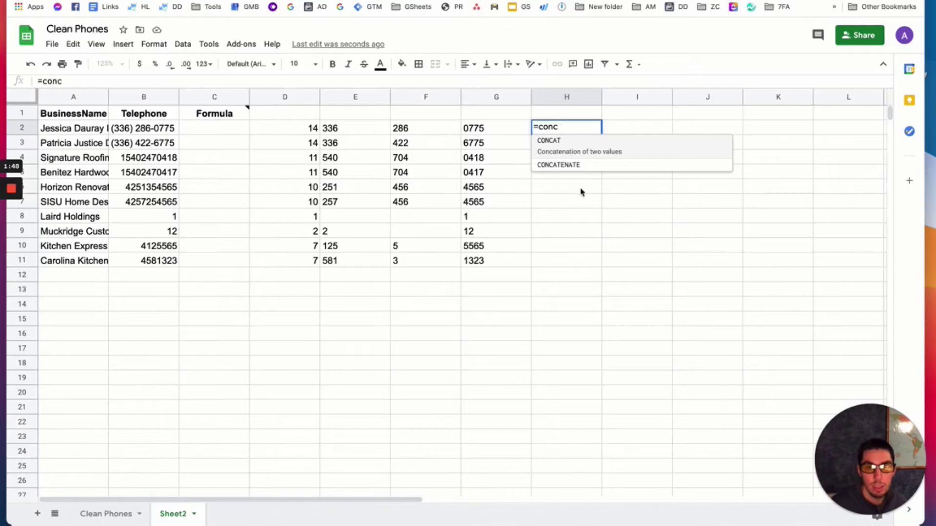
pyautogui.click(554, 166)
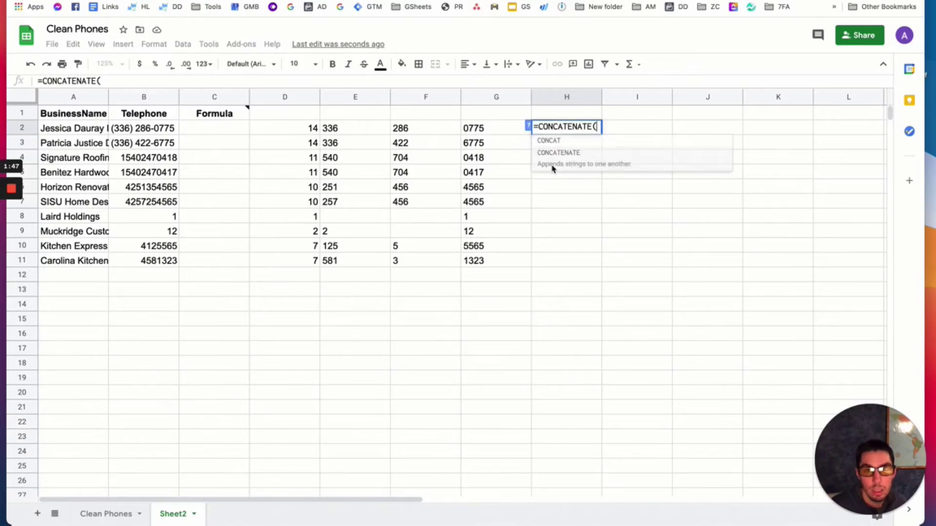
pyautogui.click(363, 131)
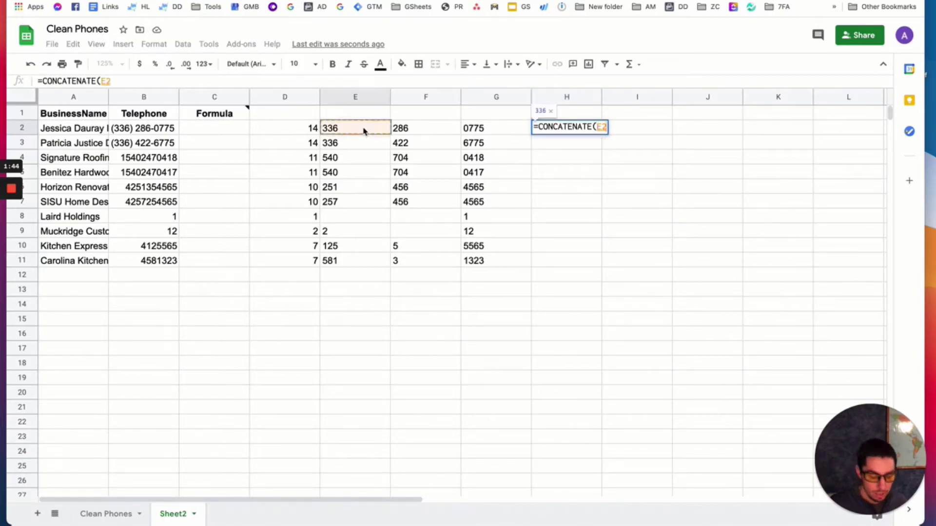
pyautogui.write(',')
pyautogui.press('BackSpace')
pyautogui.press('BackSpace')
pyautogui.press('BackSpace')
pyautogui.write('"1",')
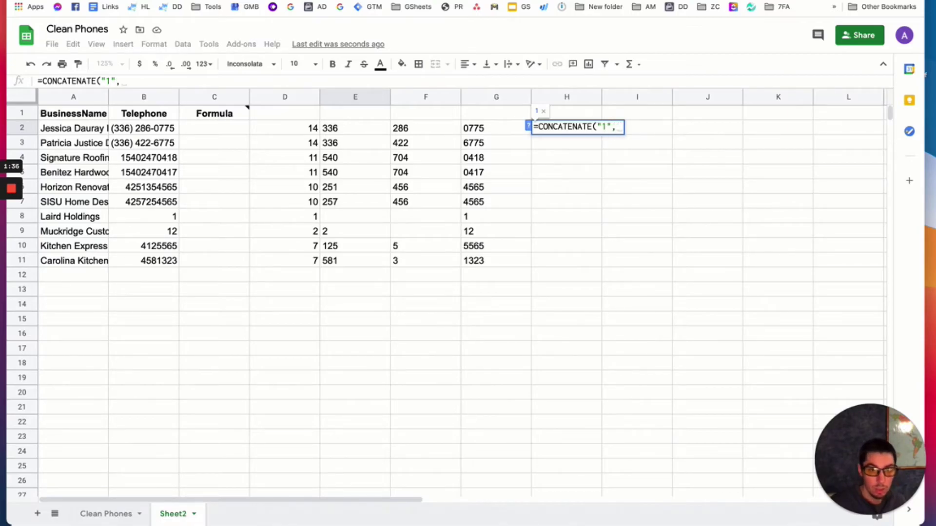
# Complete the H2 CONCATENATE formula with E2, F2 and G2, and accept the suggested autofill through H11
pyautogui.click(361, 131)
pyautogui.write(',')
pyautogui.click(423, 129)
pyautogui.write(',')
pyautogui.click(498, 130)
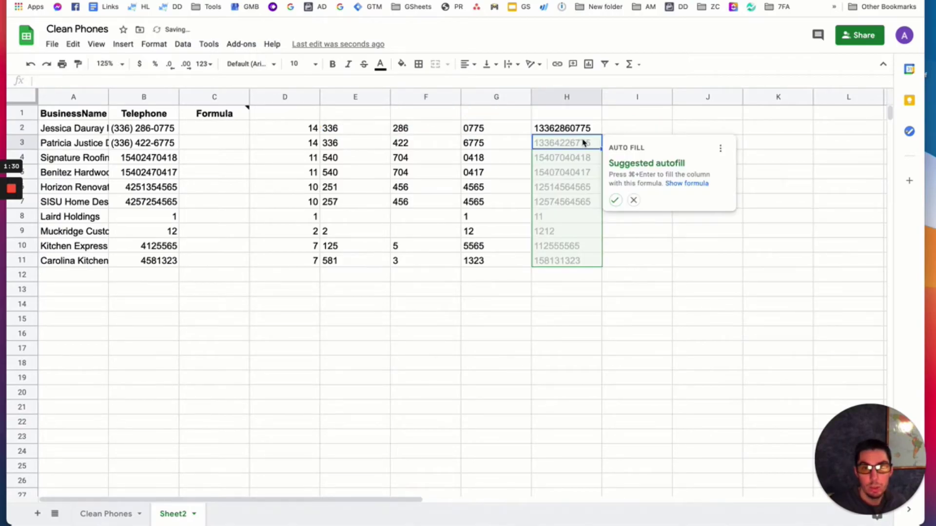
pyautogui.click(615, 200)
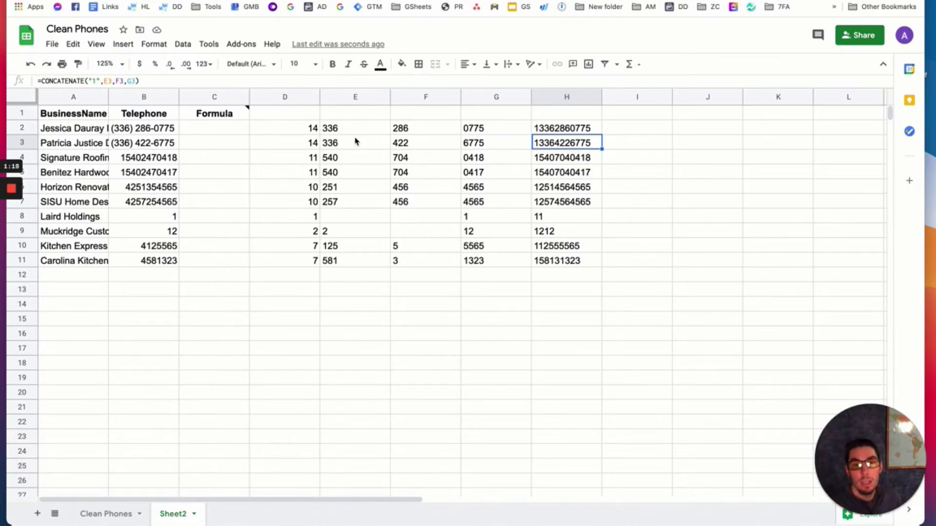
# Look at the full nested IF formula on the Clean Phones sheet and return to Sheet2
pyautogui.click(104, 515)
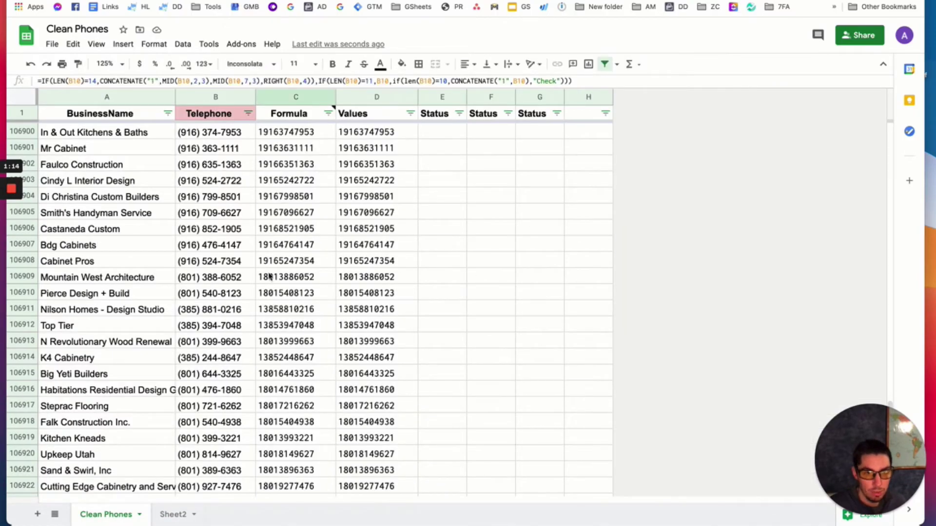
pyautogui.click(172, 517)
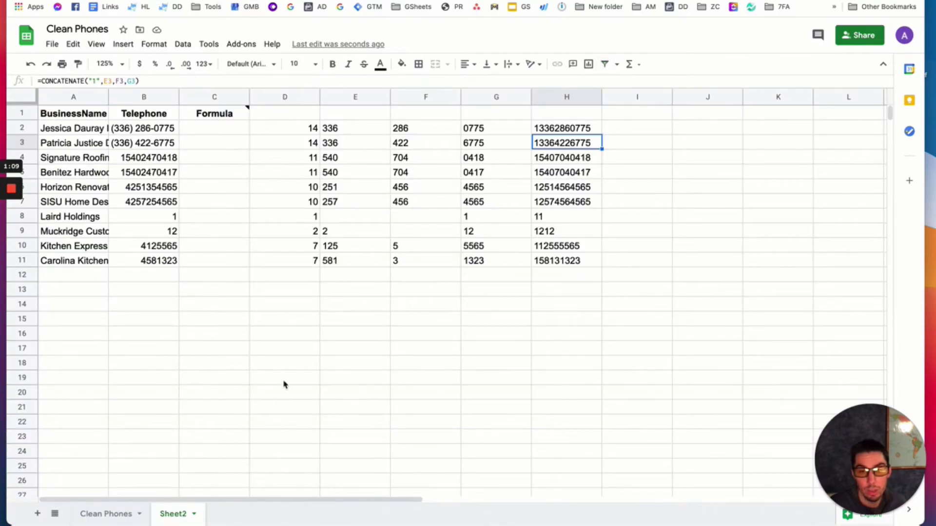
pyautogui.click(448, 337)
# Copy the nested IF formula from the note on the Formula header and paste it into C2
pyautogui.click(214, 131)
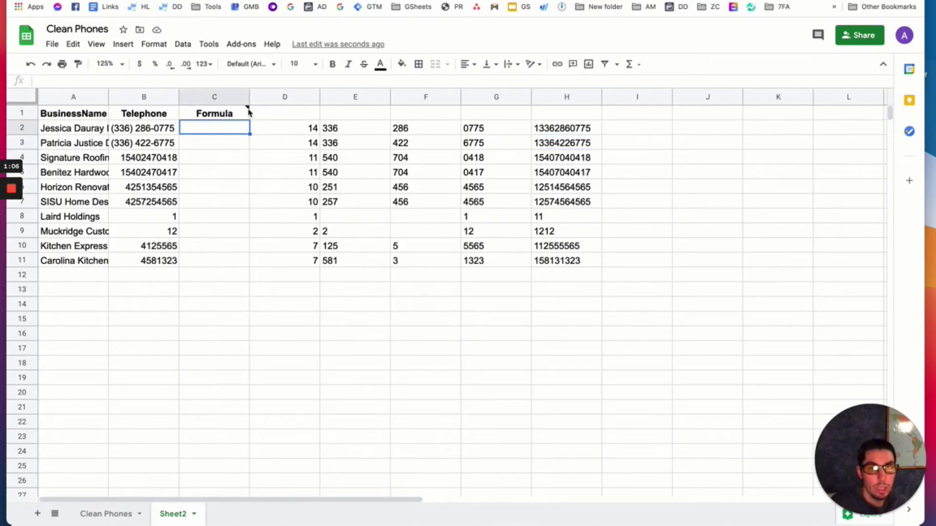
pyautogui.click(226, 117)
pyautogui.moveTo(255, 138); pyautogui.dragTo(342, 153)
pyautogui.hotkey('ctrl', 'c')
pyautogui.click(222, 133)
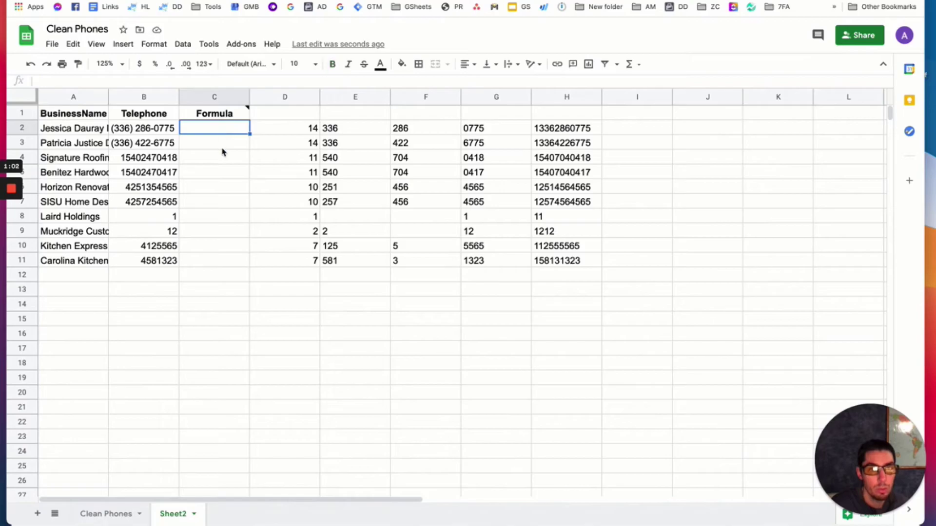
pyautogui.hotkey('ctrl', 'v')
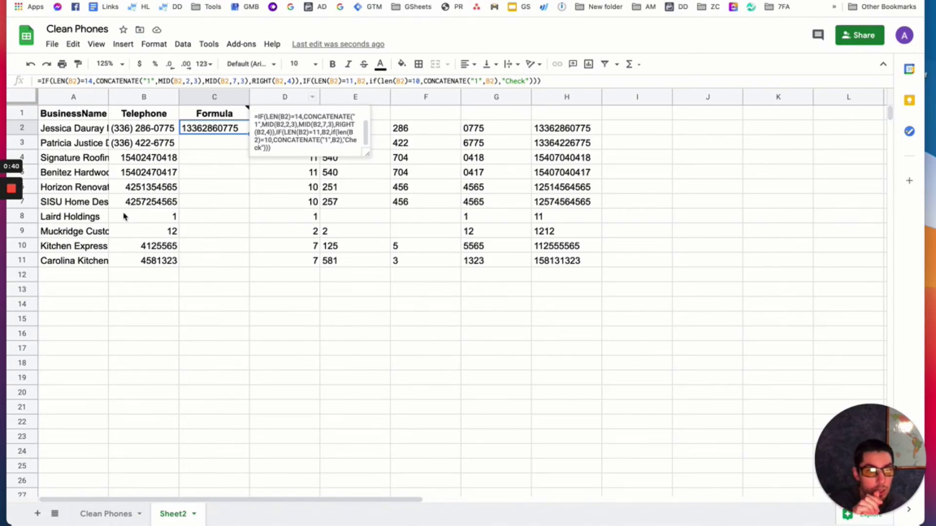
# Check the ten-digit phone numbers in B6 and B7, and fill the nested IF formula from C2 down through C11
pyautogui.click(132, 202)
pyautogui.click(144, 189)
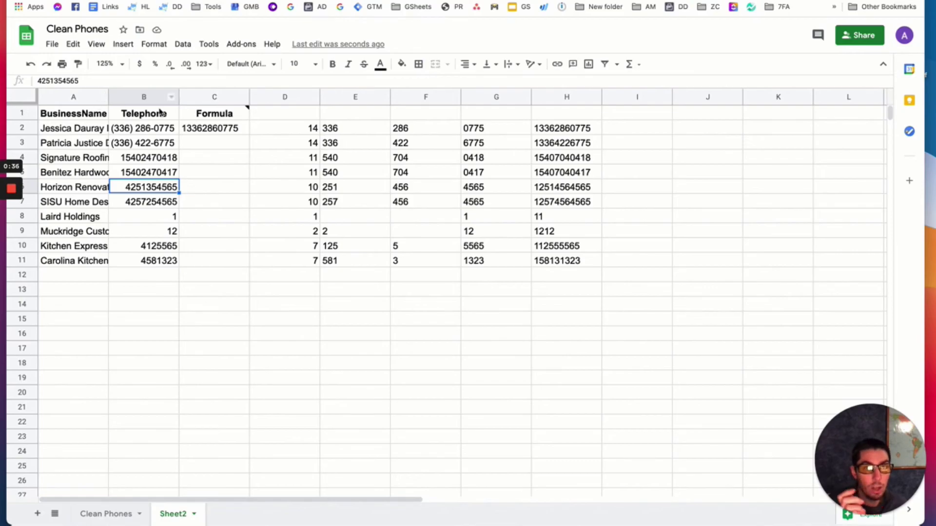
pyautogui.click(202, 132)
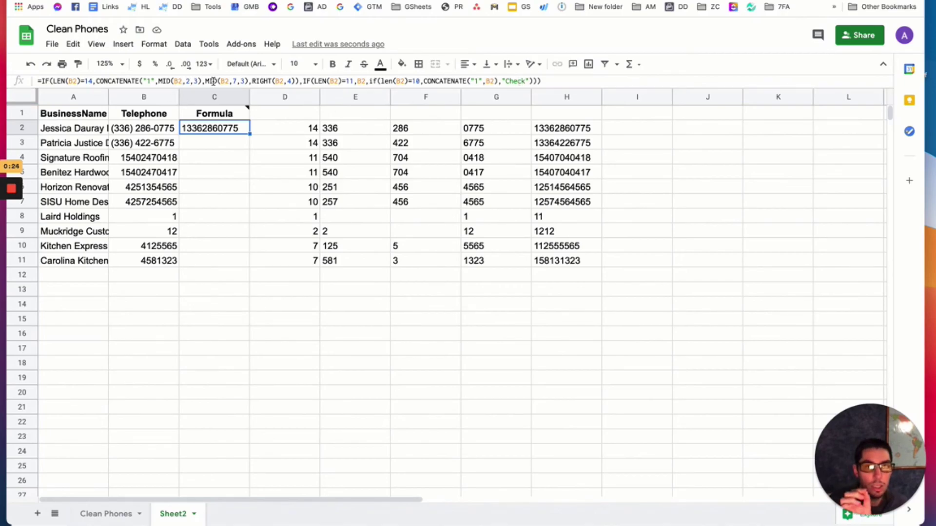
pyautogui.moveTo(249, 134); pyautogui.dragTo(249, 267)
# Compare the formula results in C8:C11 with the incomplete phone numbers in column B, and highlight the cleaned numbers in C2:C7
pyautogui.click(204, 246)
pyautogui.click(210, 219)
pyautogui.click(209, 246)
pyautogui.click(152, 252)
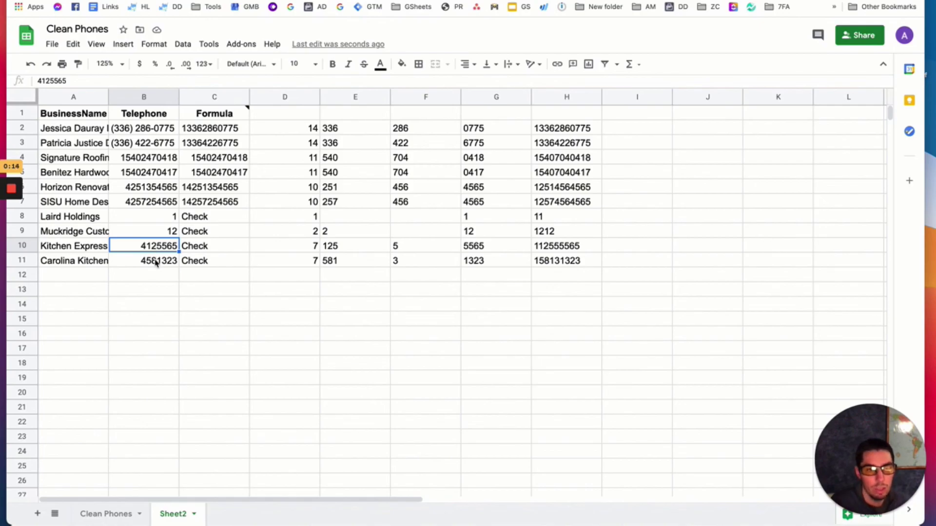
pyautogui.click(168, 219)
pyautogui.click(167, 230)
pyautogui.click(213, 217)
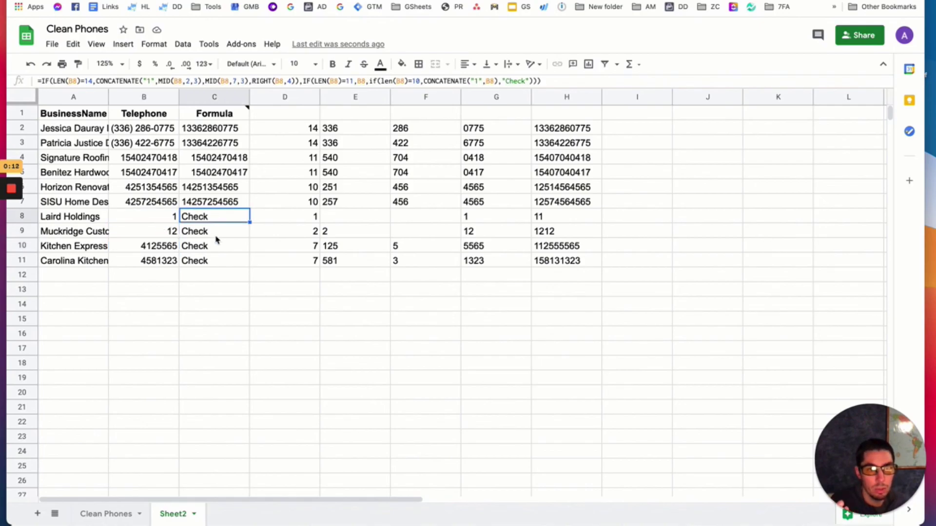
pyautogui.click(218, 231)
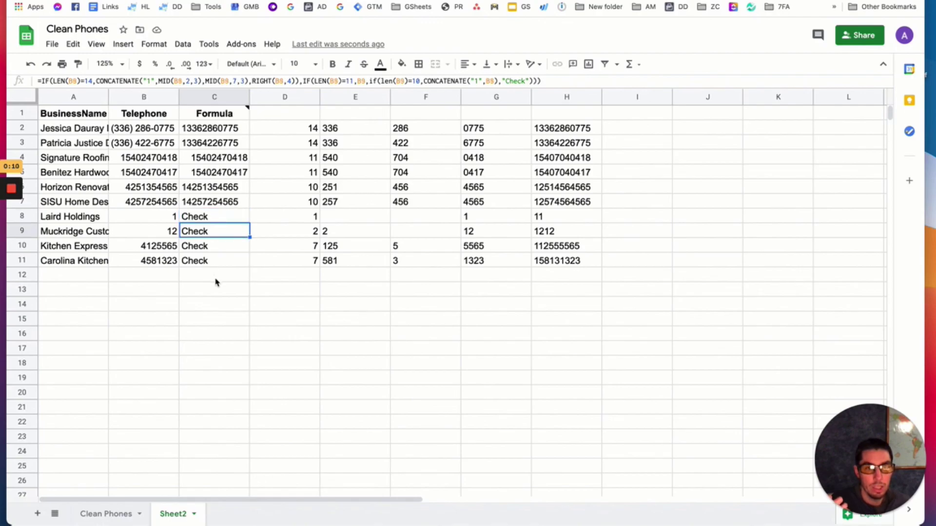
pyautogui.moveTo(213, 129); pyautogui.dragTo(213, 201)
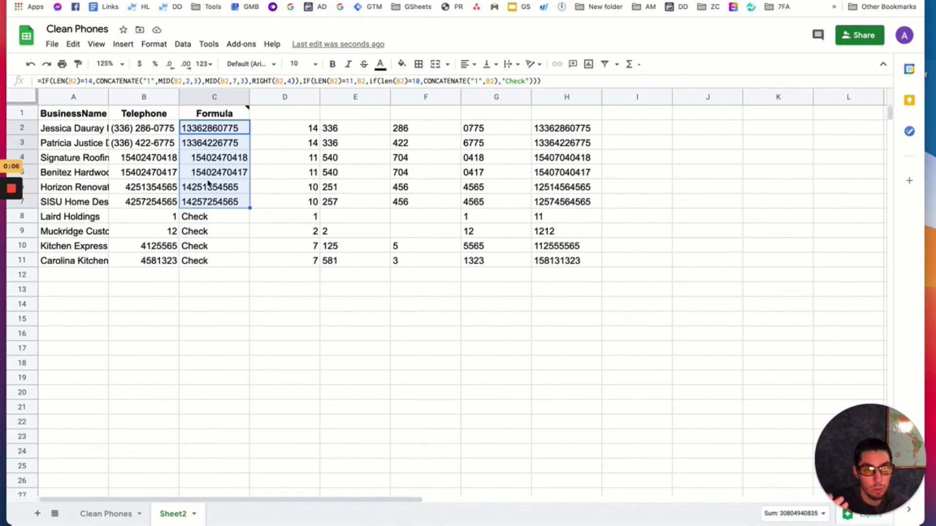